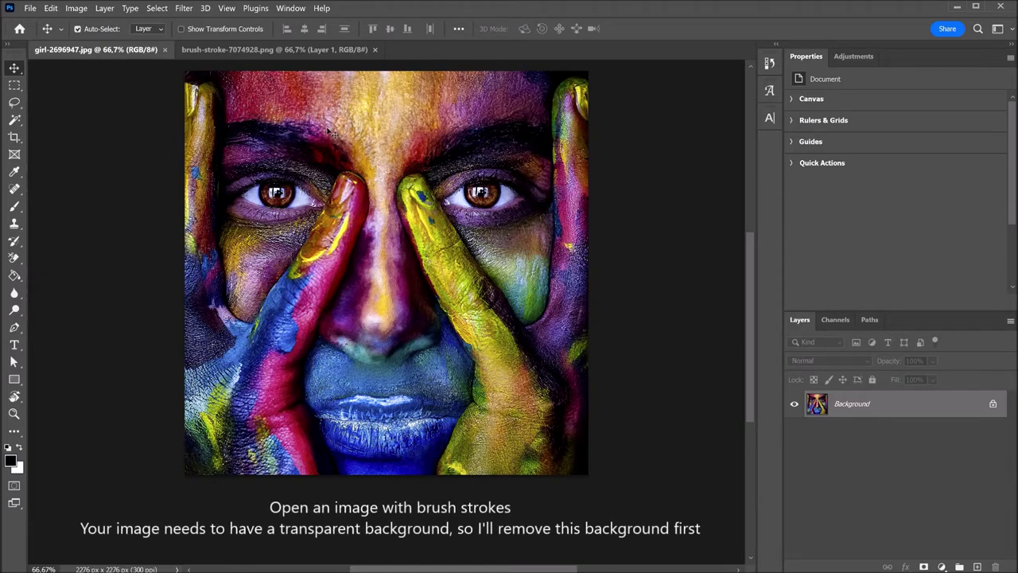
In the brush-stroke document, select the black background with Color Range (Sampled Colors) and delete it.
left_click(286, 51)
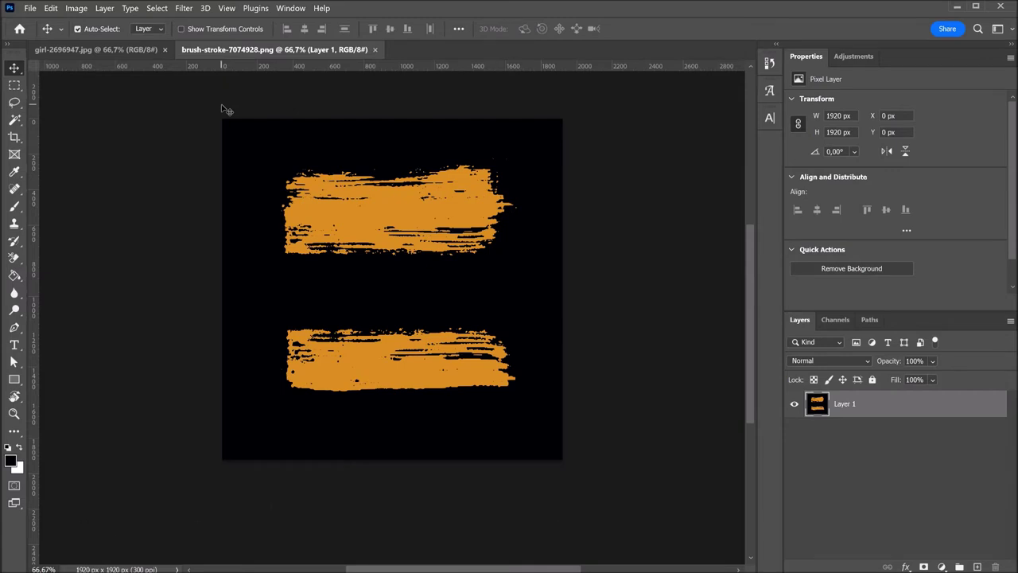
left_click(156, 8)
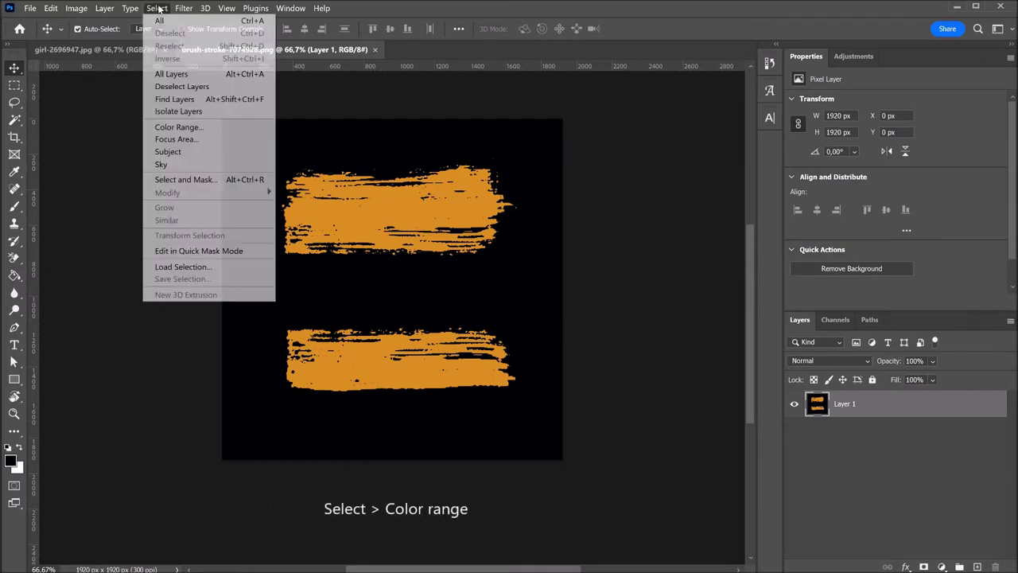
left_click(194, 127)
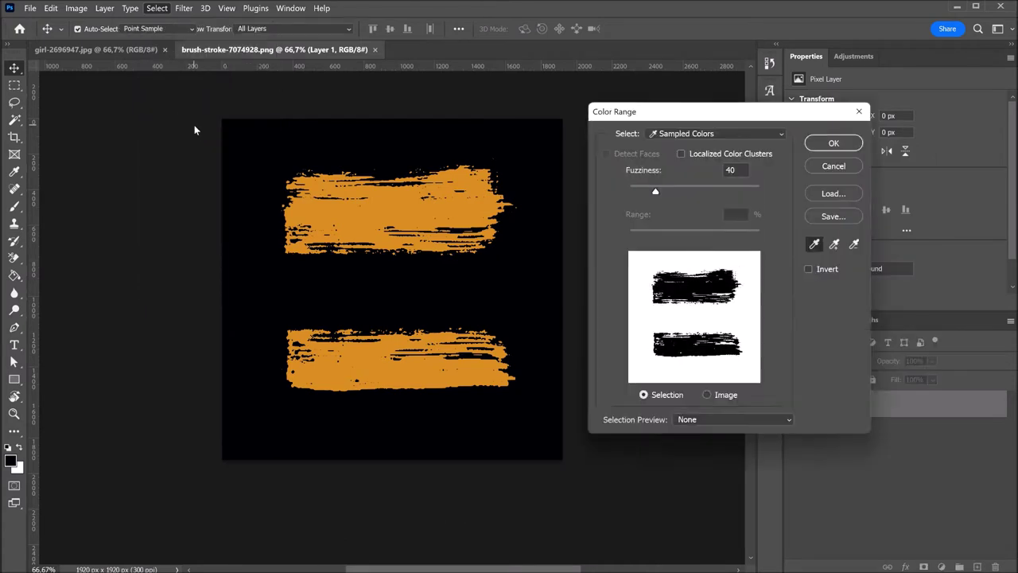
left_click(745, 135)
left_click(745, 134)
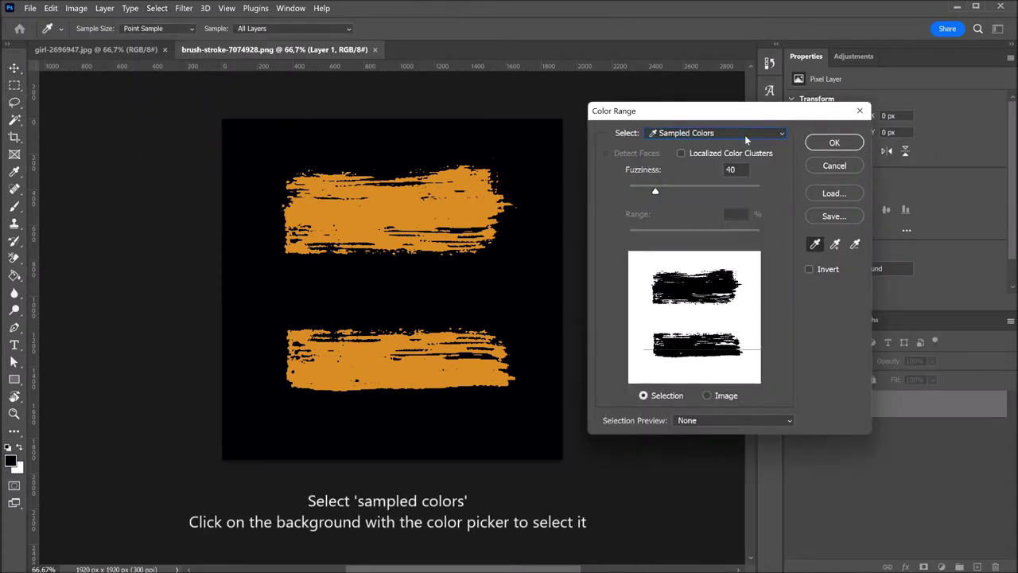
left_click(269, 288)
left_click(833, 142)
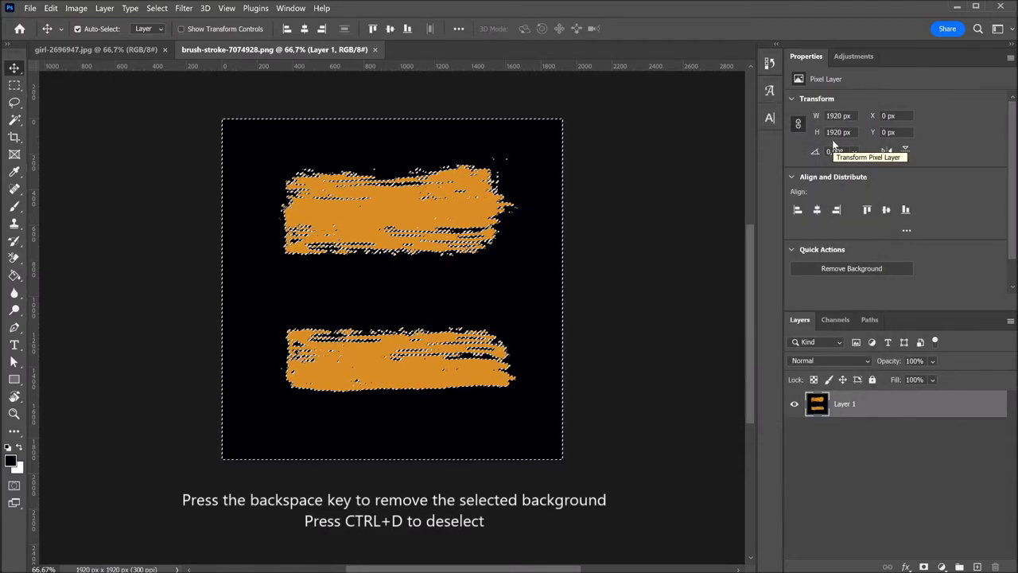
key("BackSpace")
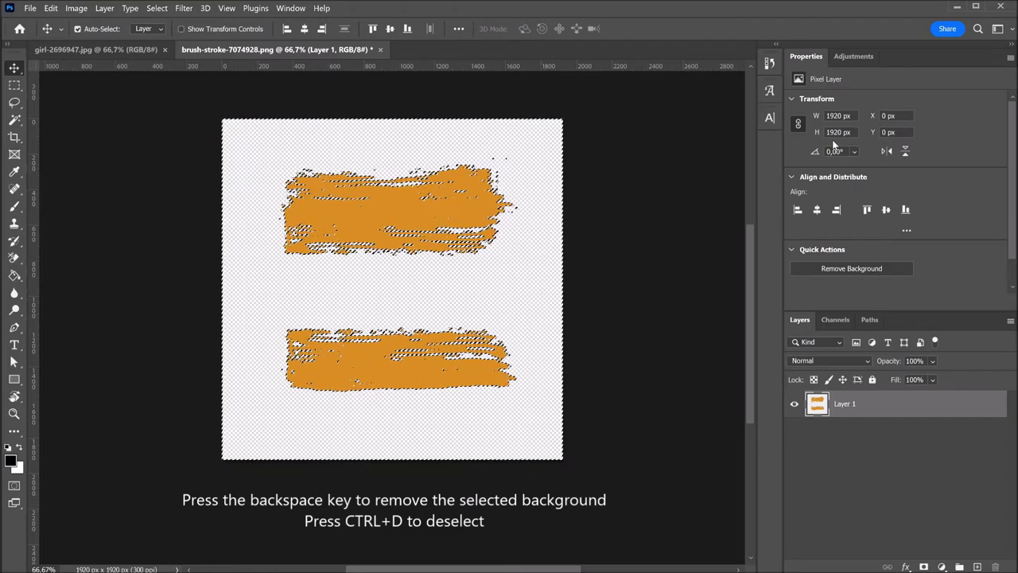
Deselect with Ctrl+D, leaving the two orange strokes on transparency.
key("ctrl+d")
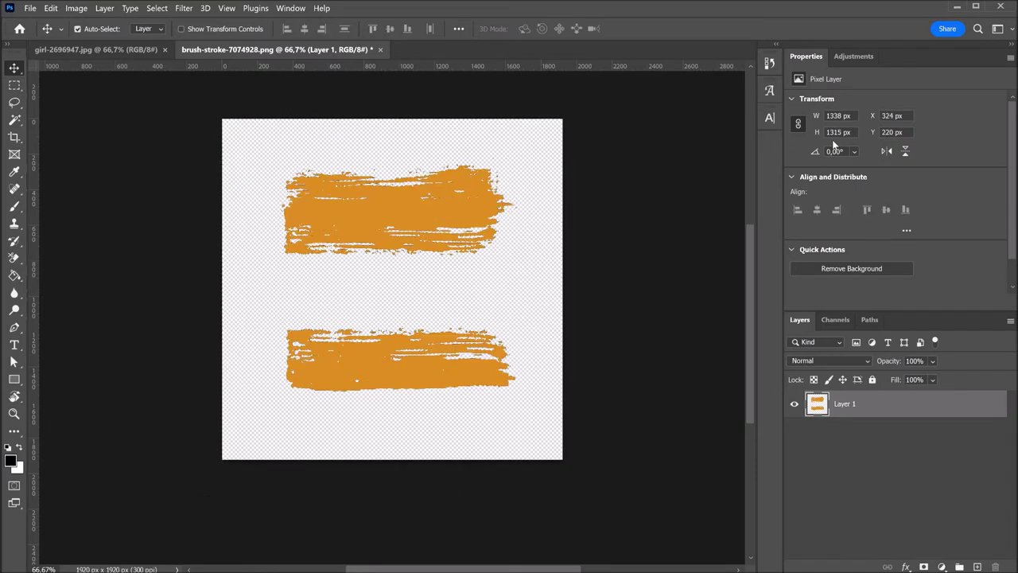
Lasso the top orange brush stroke and drag it onto the girl portrait as a new layer.
left_click(14, 103)
mouse_move(277, 267)
left_mouse_down()
mouse_move(408, 143)
mouse_move(283, 275)
mouse_move(276, 269)
left_mouse_up()
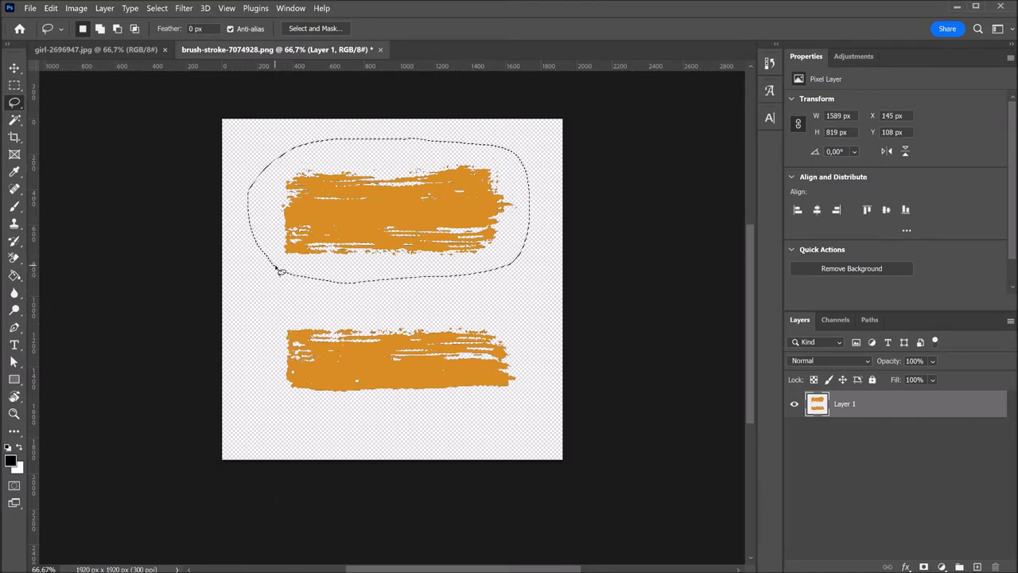
left_click(14, 68)
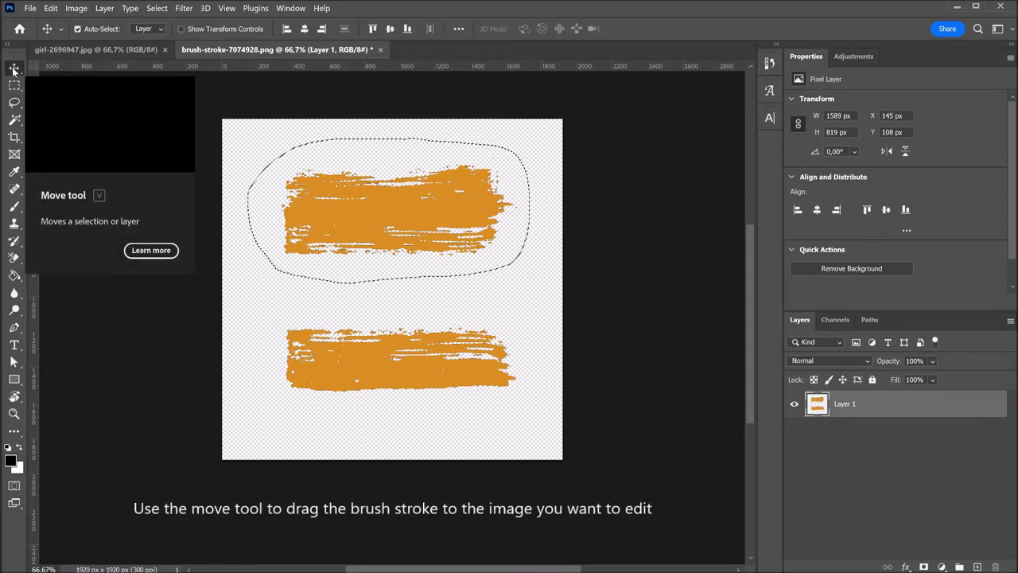
mouse_move(387, 208)
left_mouse_down()
mouse_move(117, 51)
mouse_move(410, 197)
left_mouse_up()
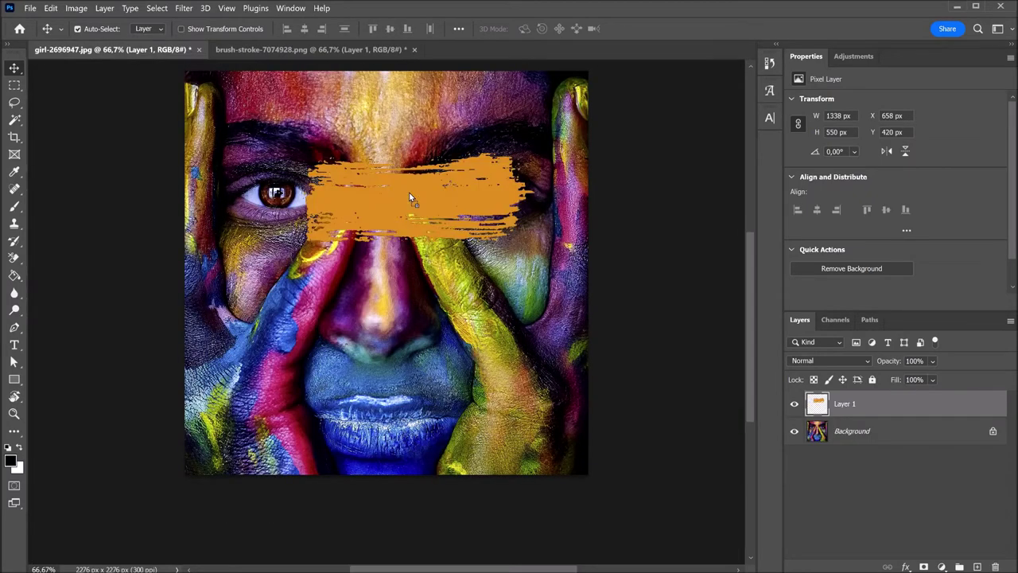
Stretch the stroke across the face to the right edge, settle it over the eyes, and restore 100% opacity.
key("ctrl+t")
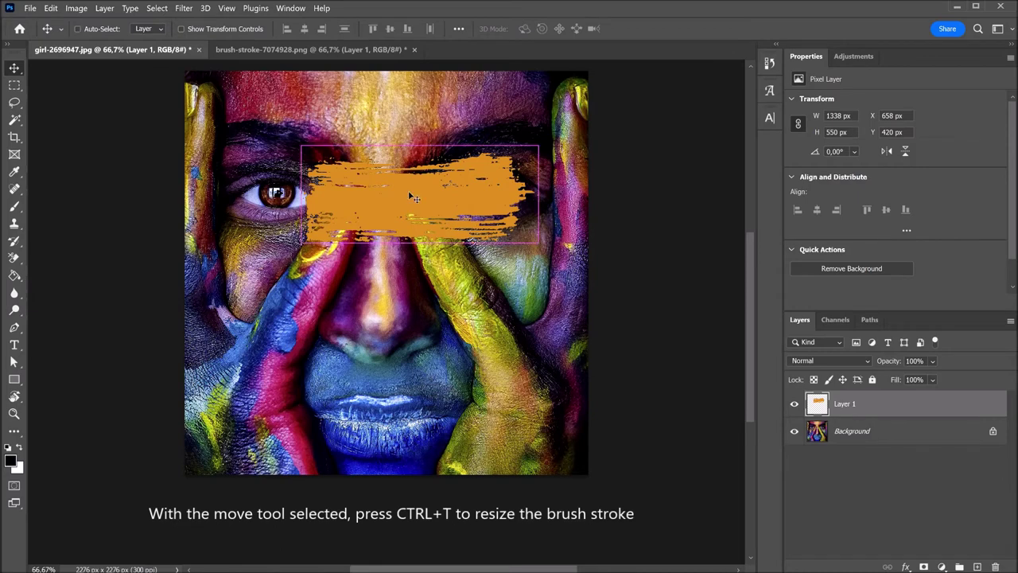
left_click_drag(299, 194, 183, 197)
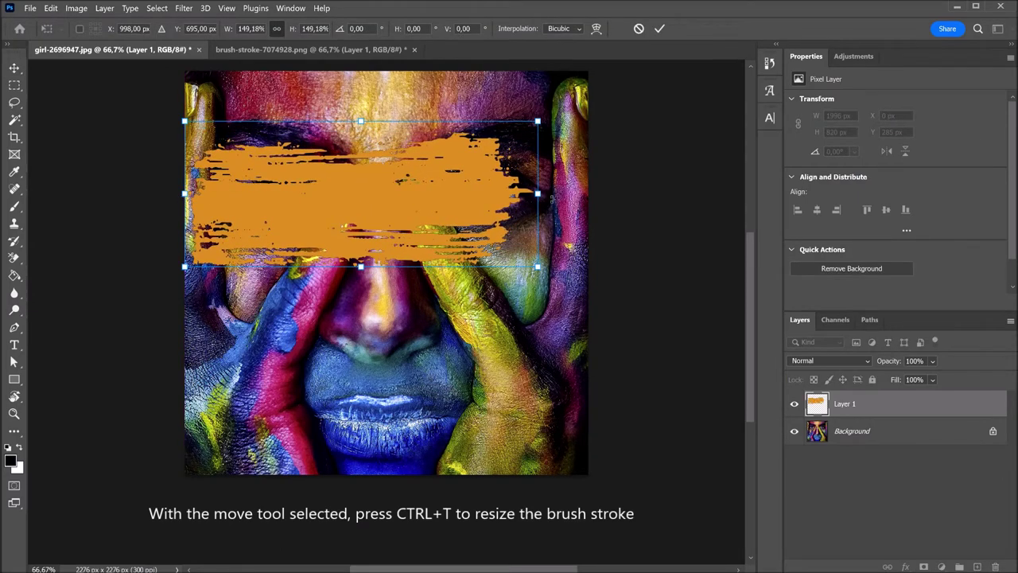
left_click_drag(538, 193, 588, 193)
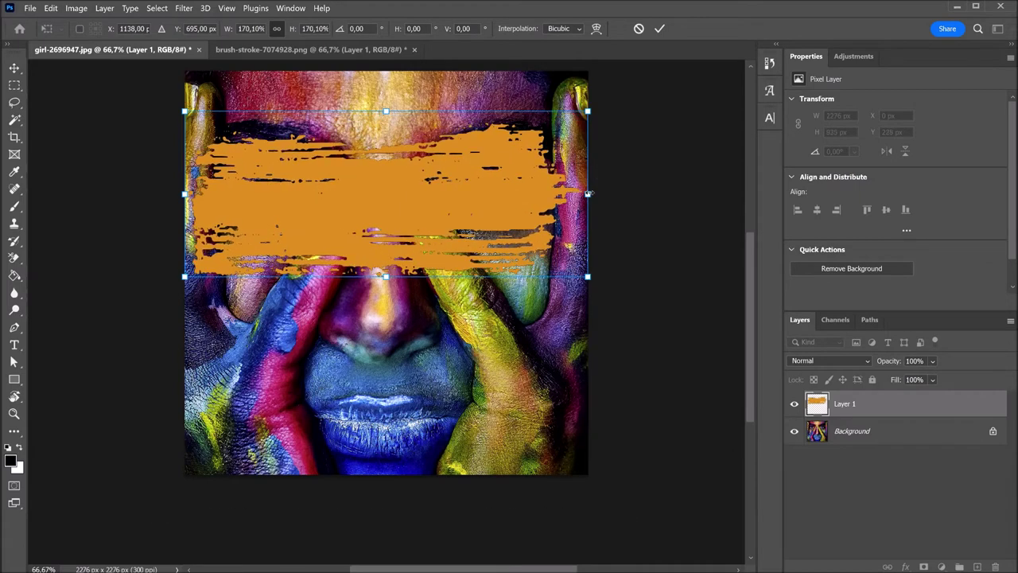
left_click(933, 360)
left_click(959, 375)
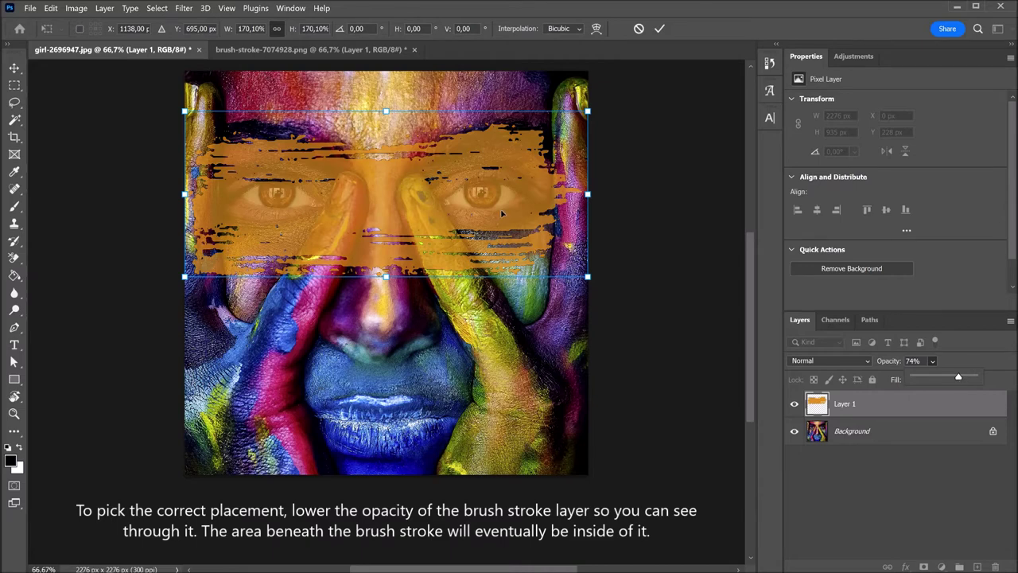
left_click_drag(501, 213, 501, 208)
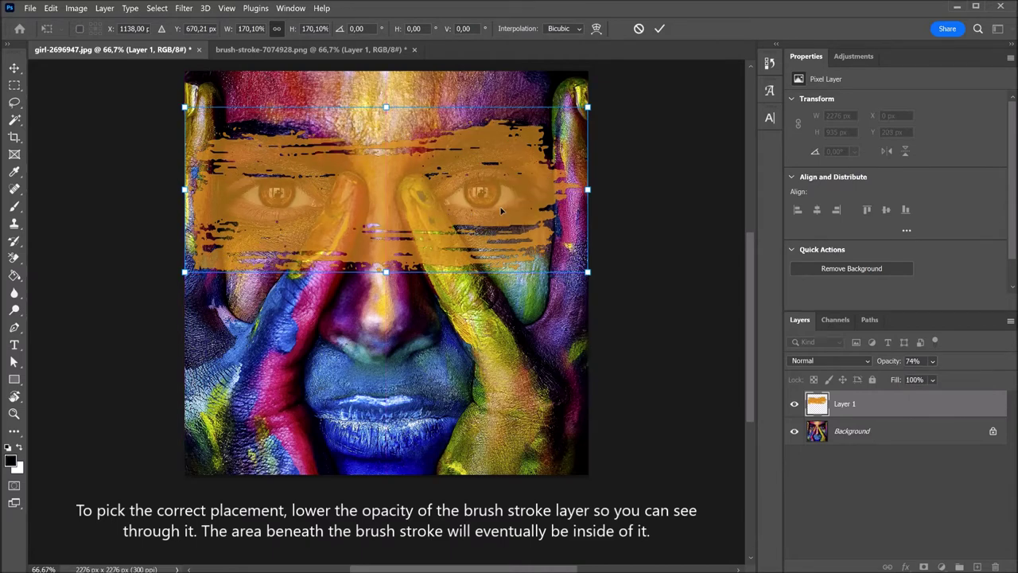
left_click(659, 29)
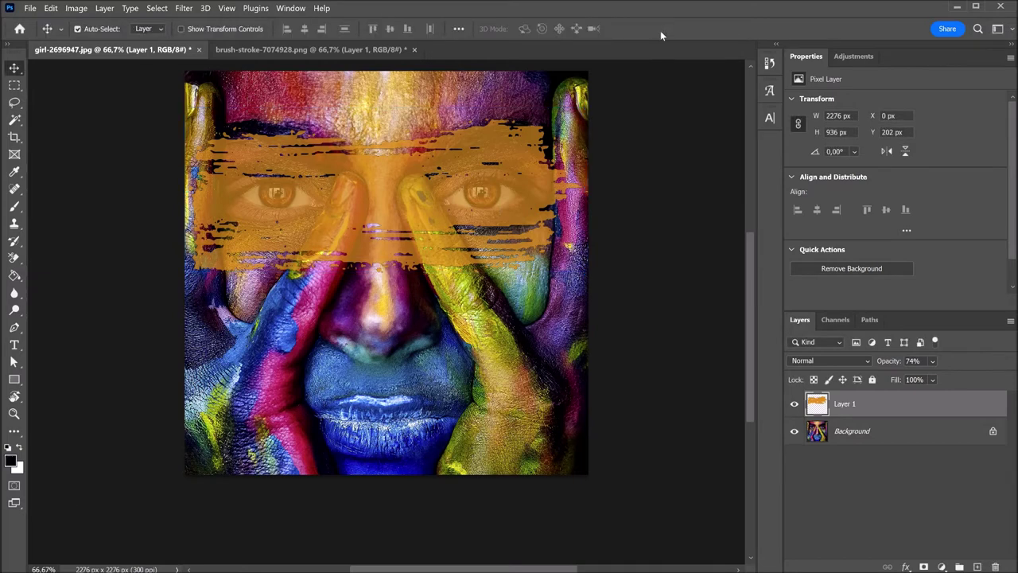
left_click(932, 360)
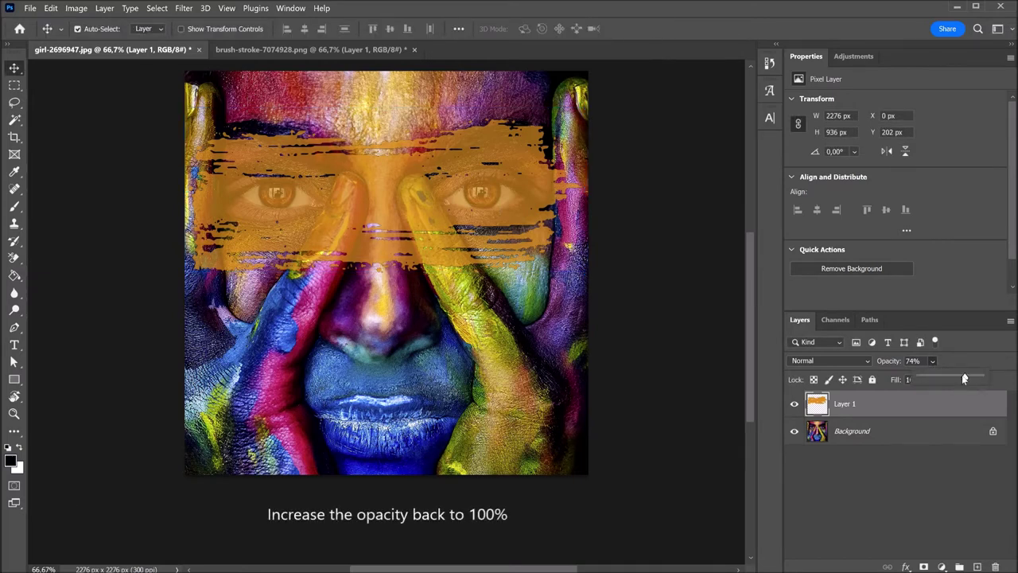
left_click_drag(965, 378, 992, 380)
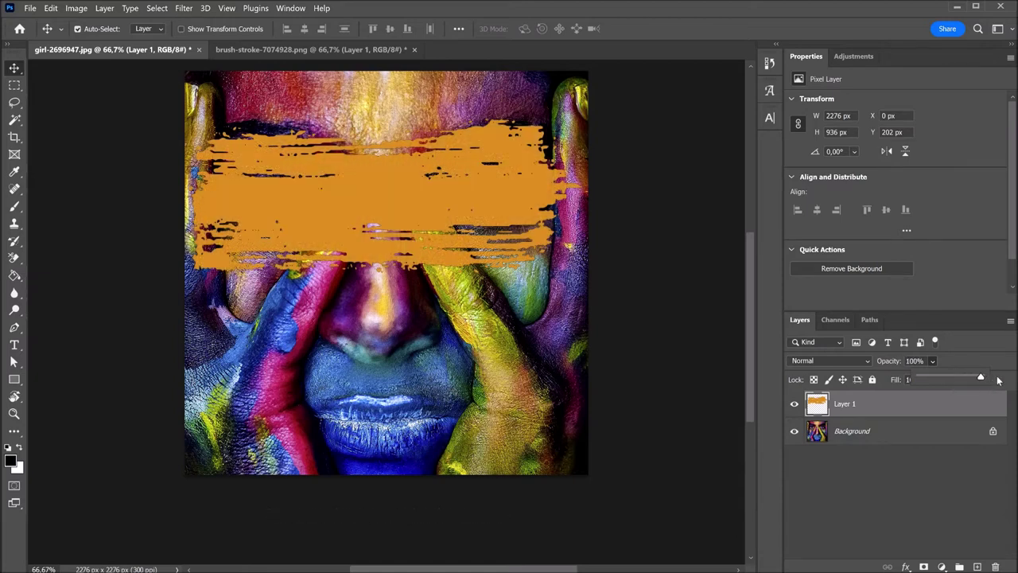
Duplicate the Background layer, move the copy above Layer 1, and clip it to the stroke.
left_click(900, 434)
key("ctrl+j")
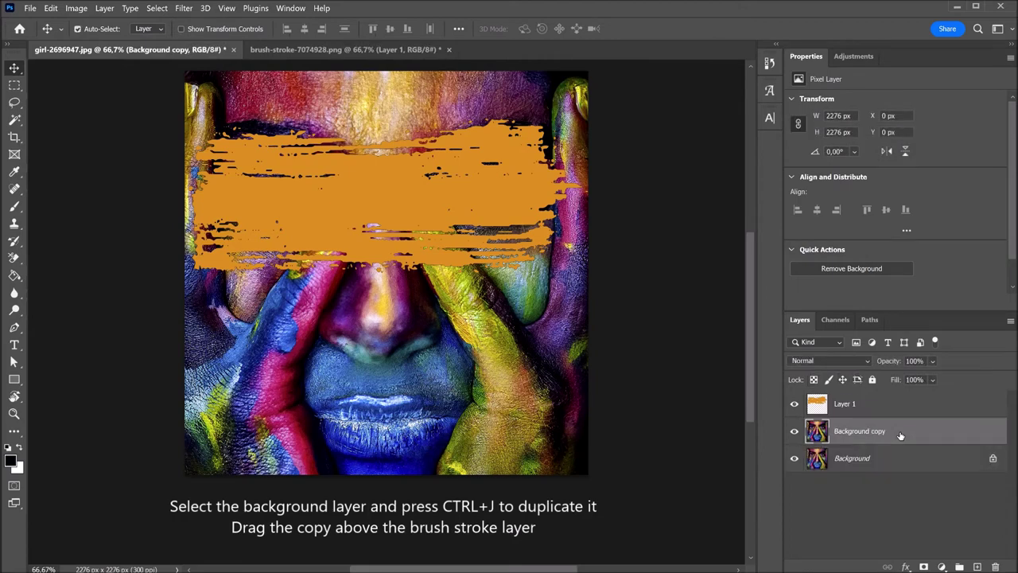
left_click_drag(900, 435, 893, 394)
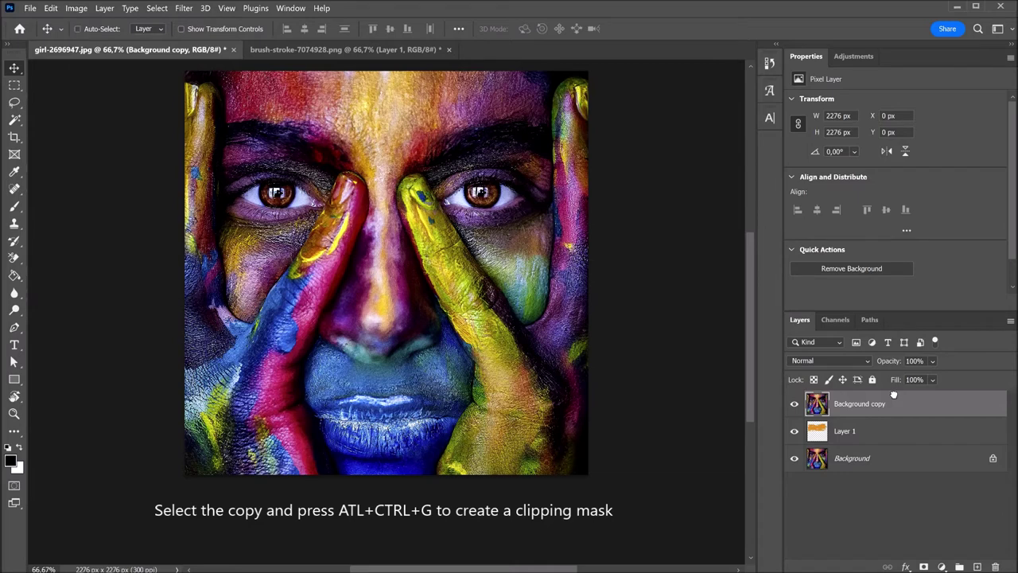
key("ctrl+alt+g")
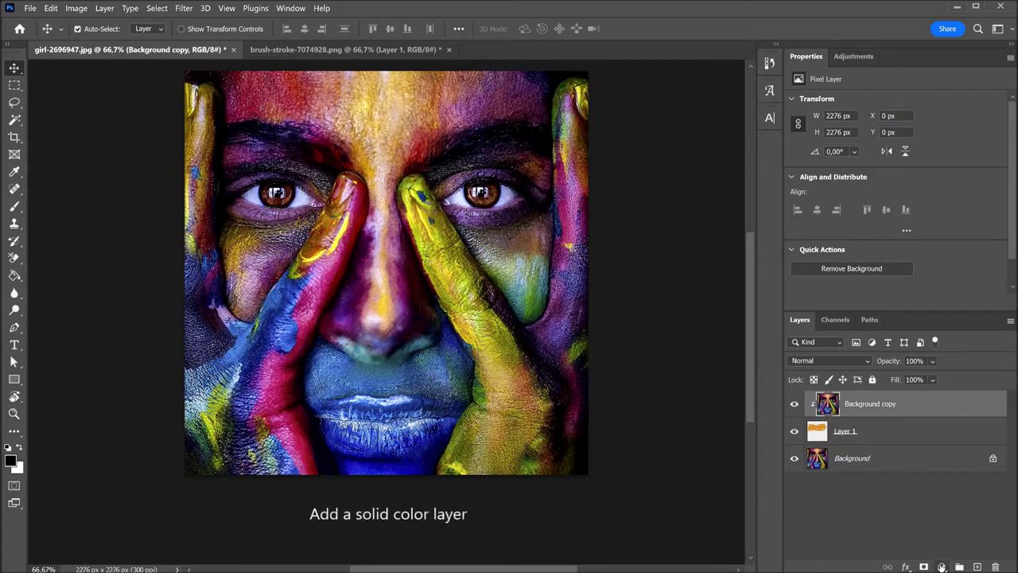
Add a near-black Solid Color fill layer and move Color Fill 1 below Layer 1.
left_click(942, 566)
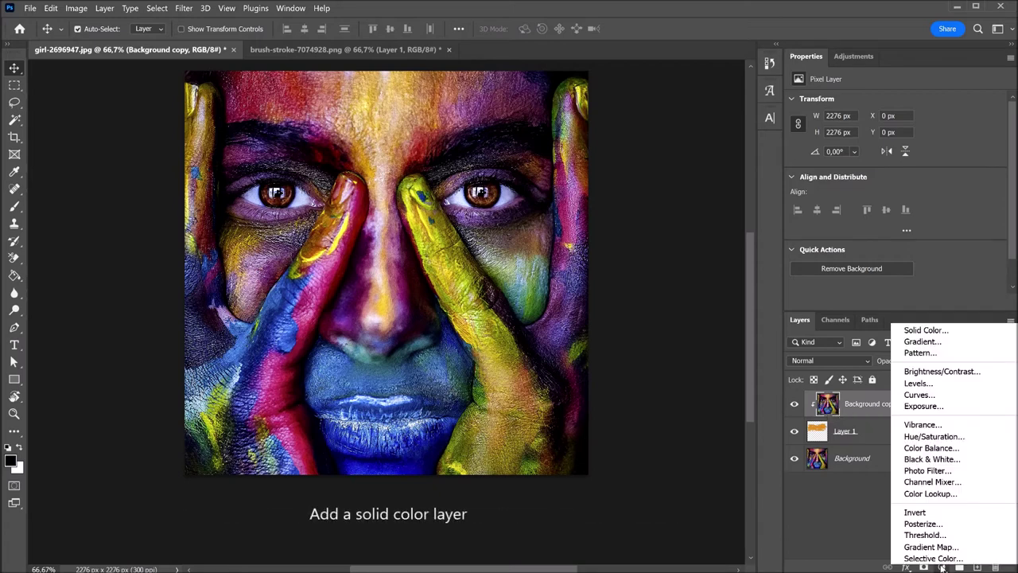
left_click(943, 330)
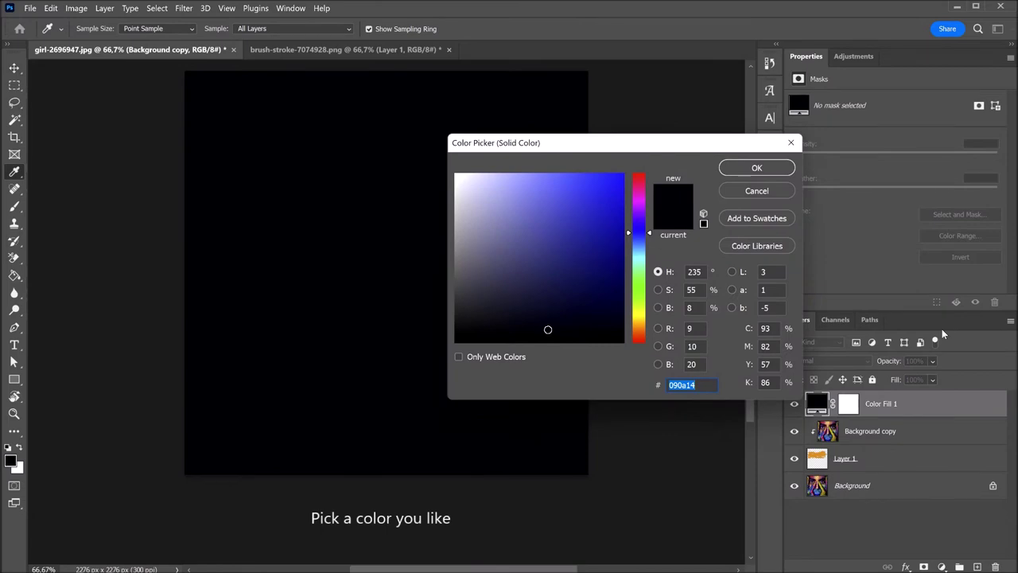
left_click(771, 168)
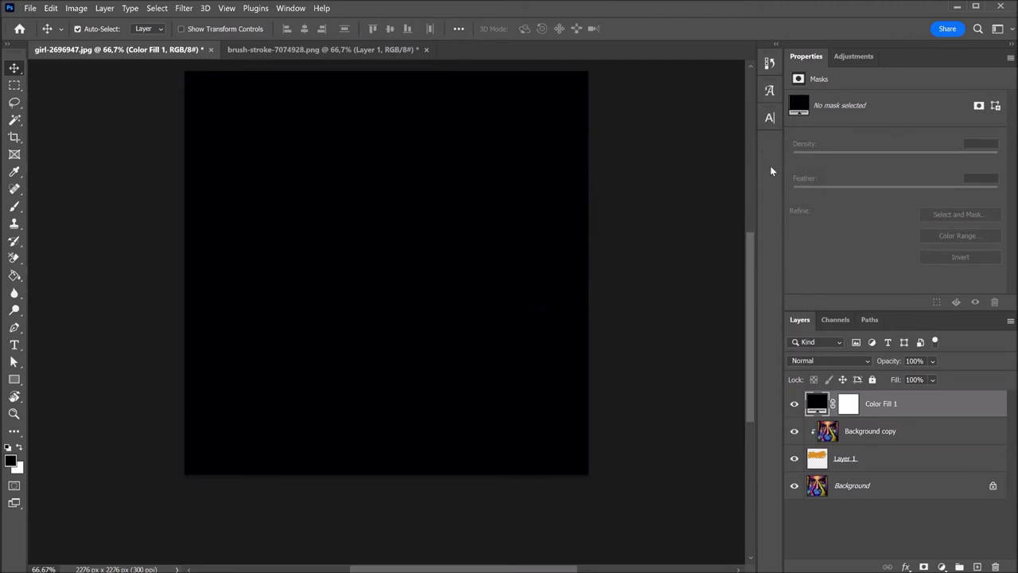
left_click_drag(945, 402, 947, 462)
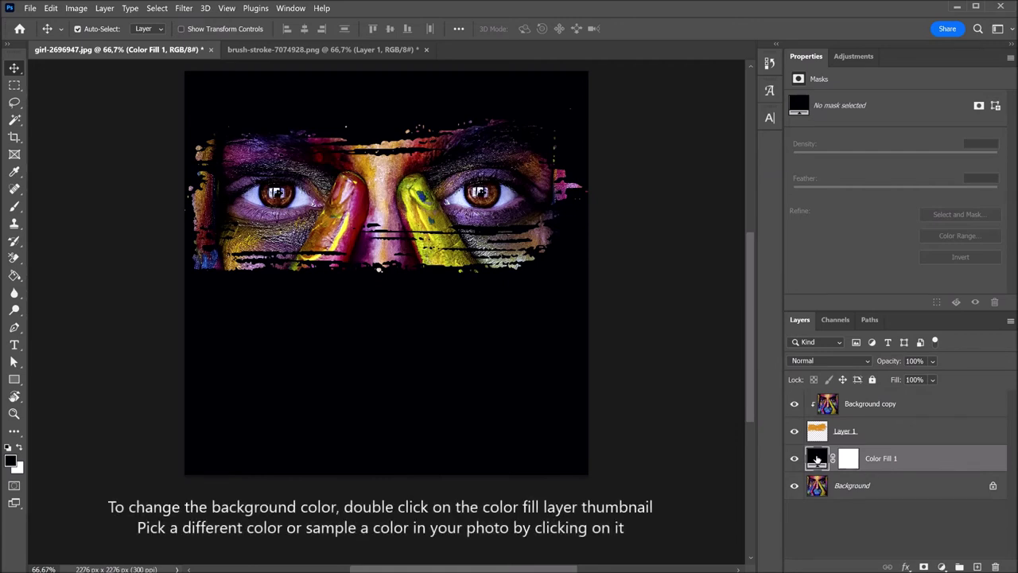
Recolour Color Fill 1 to pale lilac d7bfd5 after trying several other colours.
double_click(817, 459)
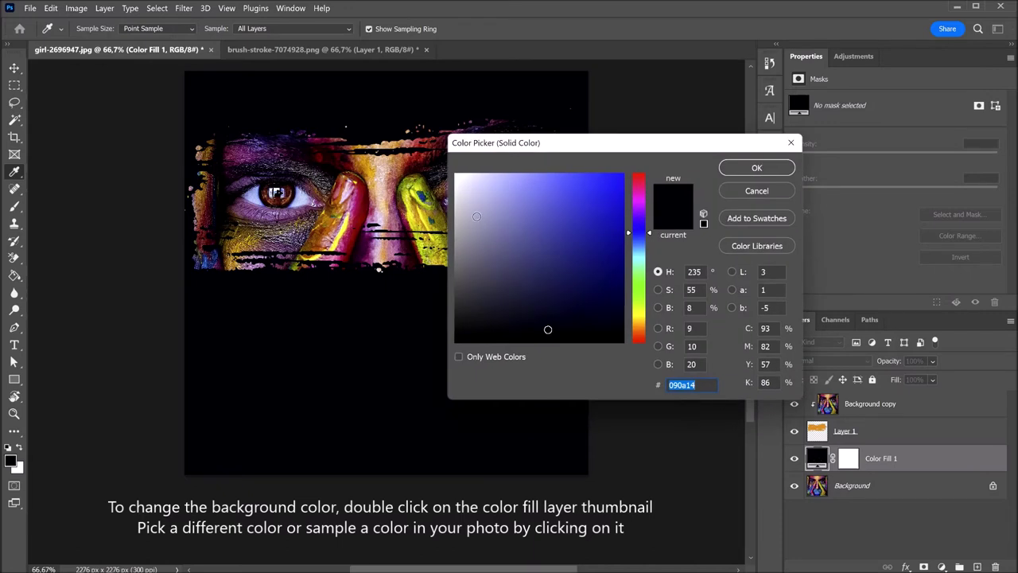
left_click(476, 216)
left_click(498, 182)
left_click_drag(470, 183, 451, 168)
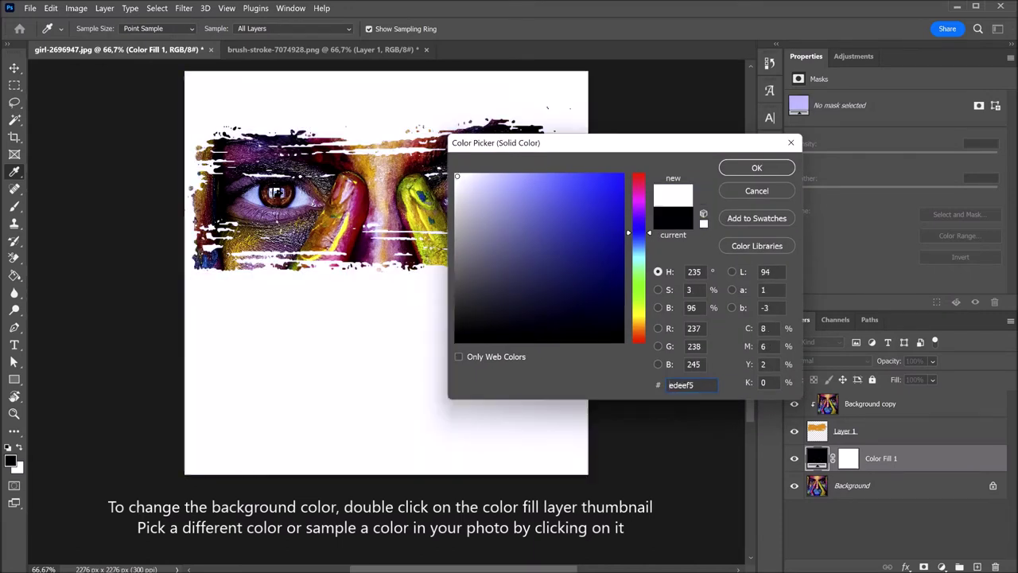
left_click(244, 149)
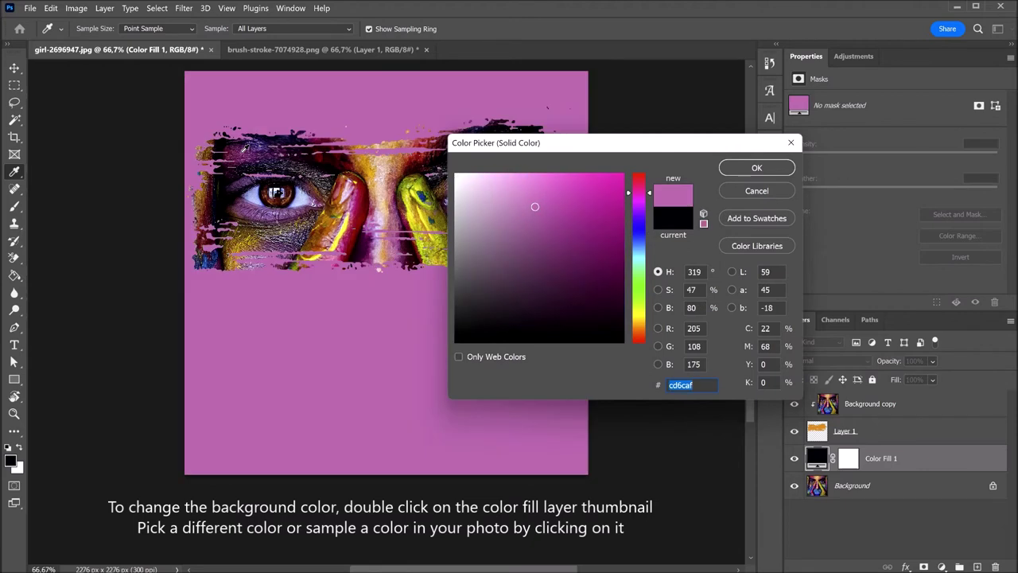
left_click(352, 169)
left_click(387, 188)
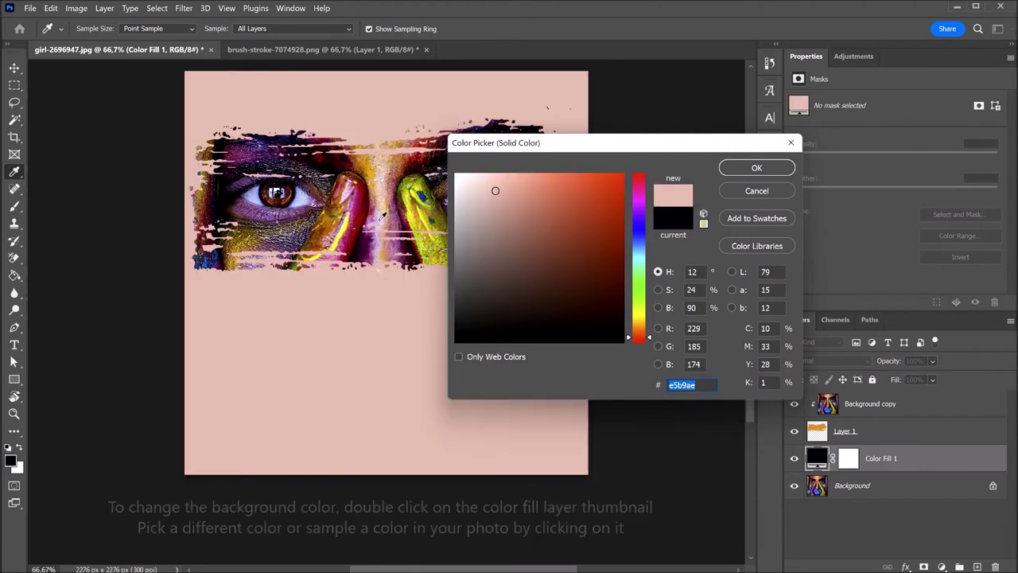
left_click(383, 214)
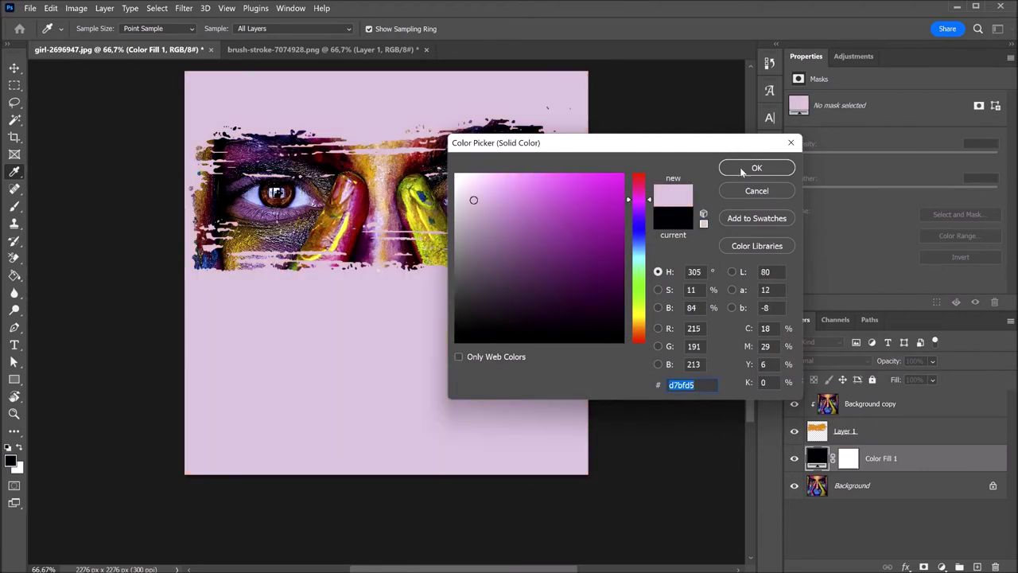
left_click(740, 169)
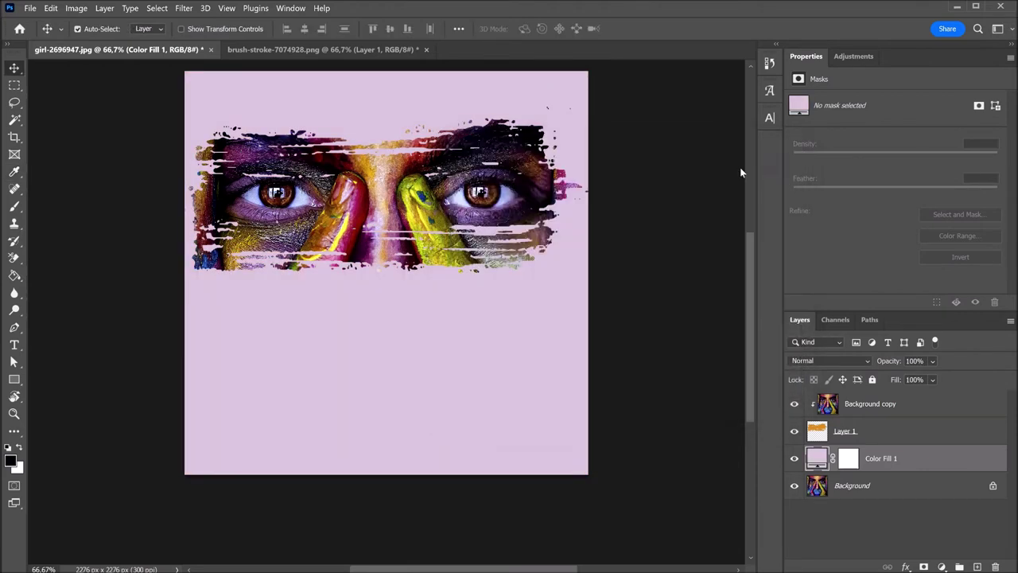
left_click(922, 404)
Scale Background copy and Layer 1 together to about 96% and nudge them slightly left.
left_click(925, 436, "shift")
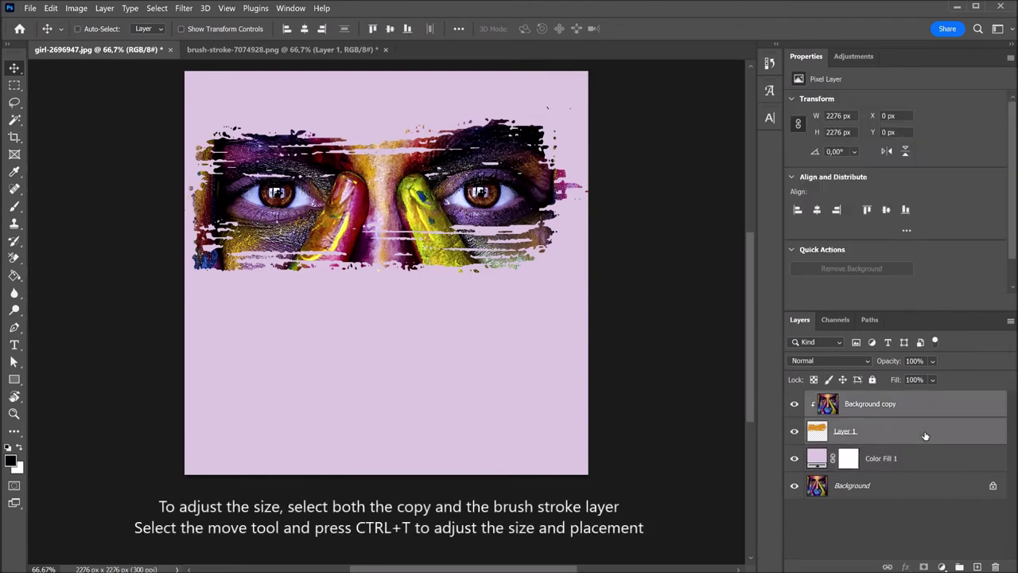
key("ctrl+t")
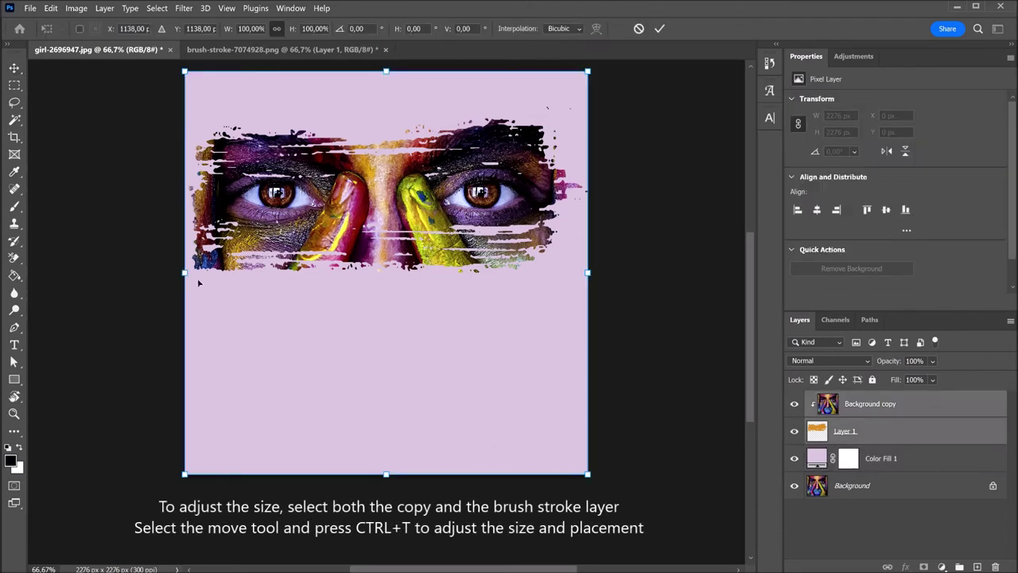
left_click_drag(183, 272, 151, 271)
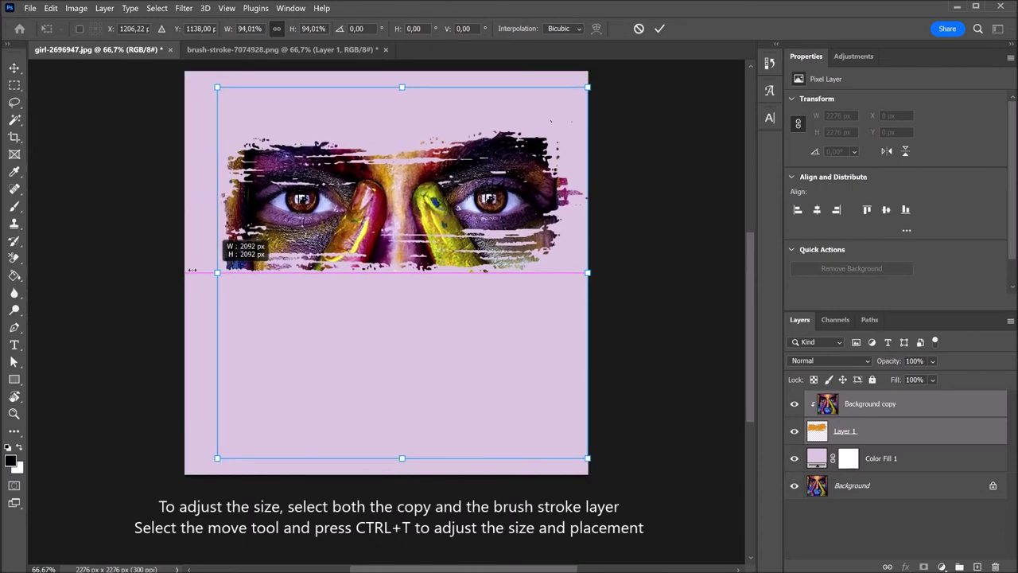
left_click_drag(151, 271, 198, 272)
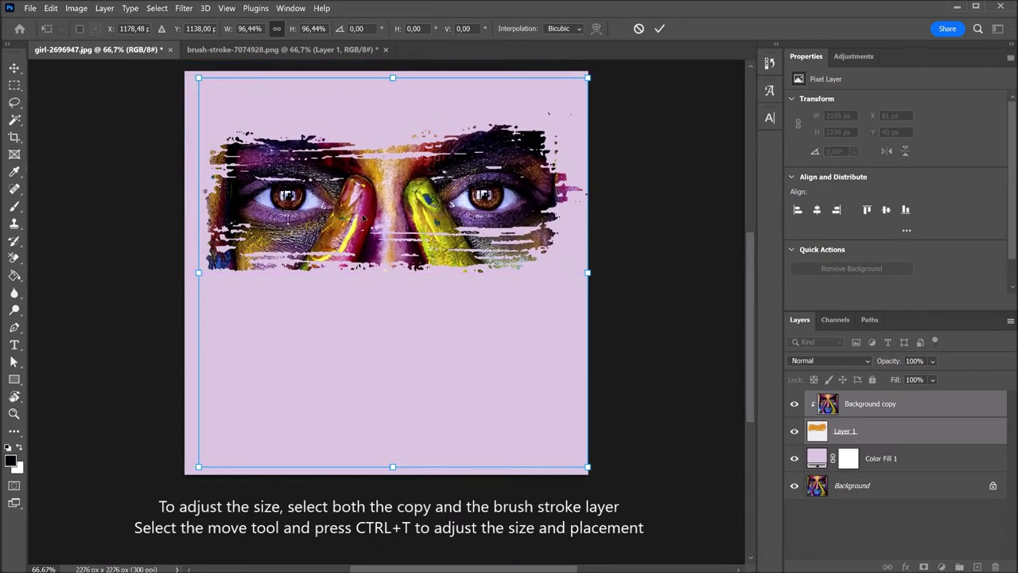
left_click_drag(429, 201, 423, 200)
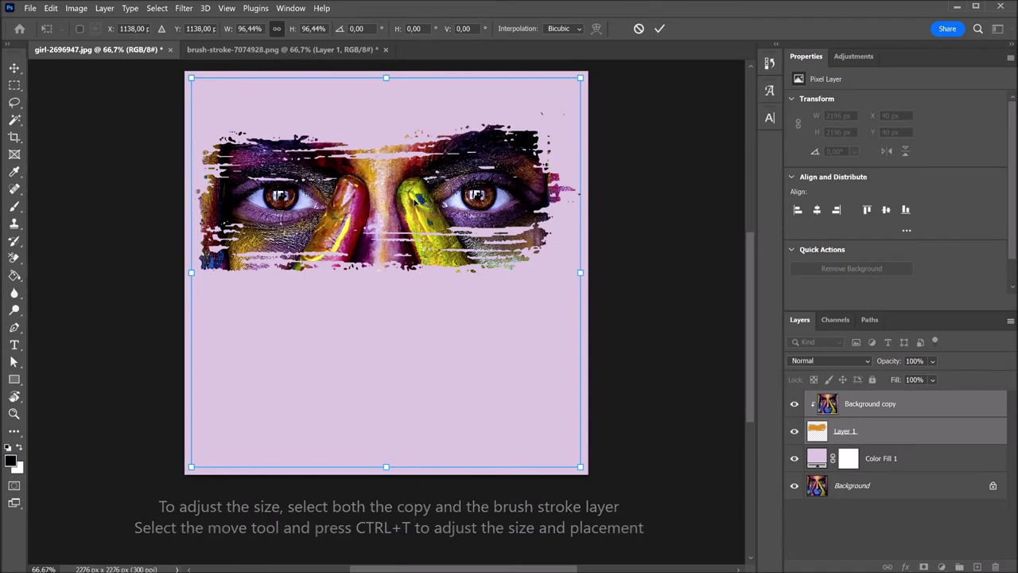
key("Return")
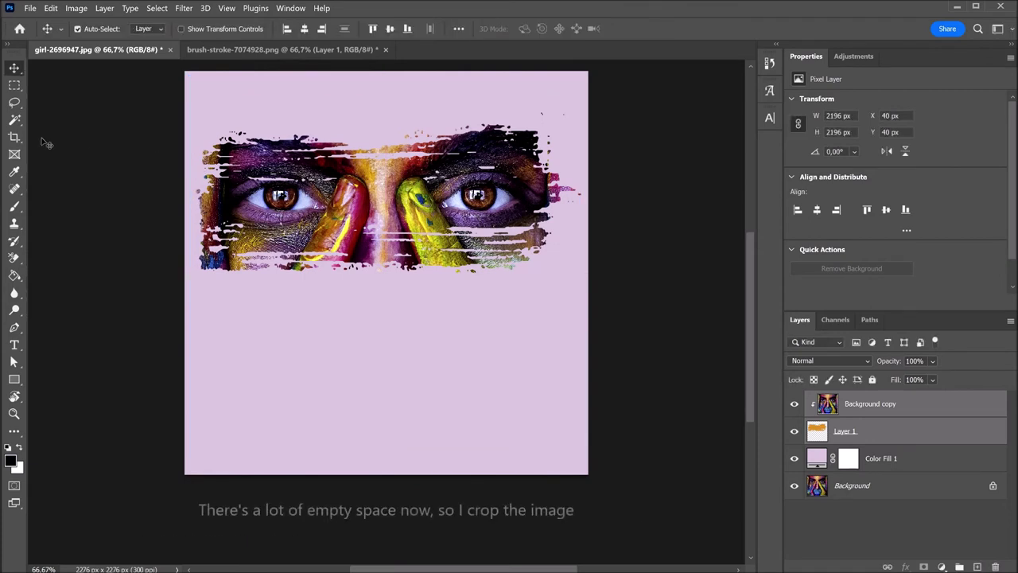
left_click(14, 137)
Crop the canvas to 16:9 around the eyes, then hide the effect layers to reveal the original photo.
left_click_drag(398, 228, 393, 252)
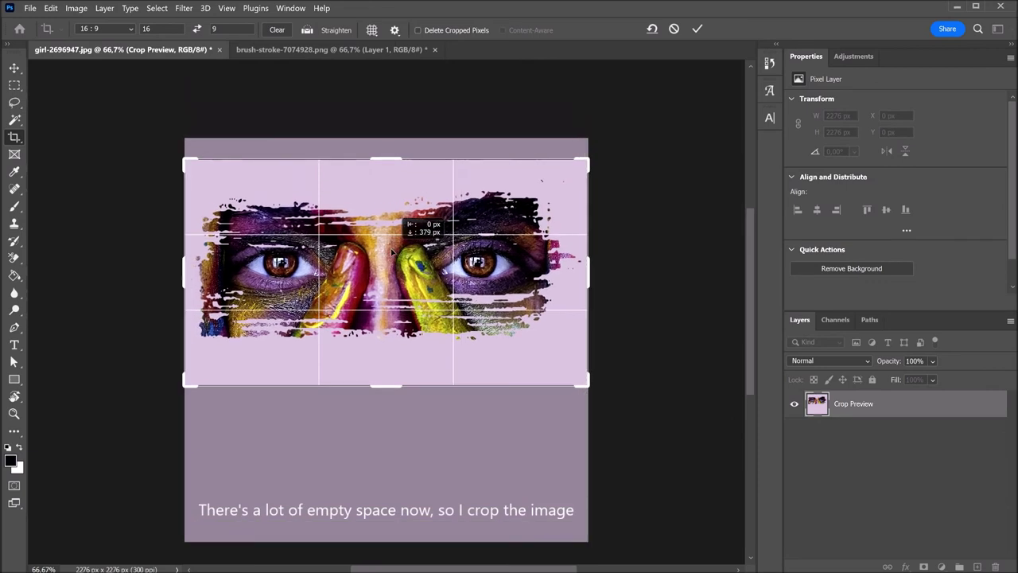
left_click_drag(391, 252, 392, 251)
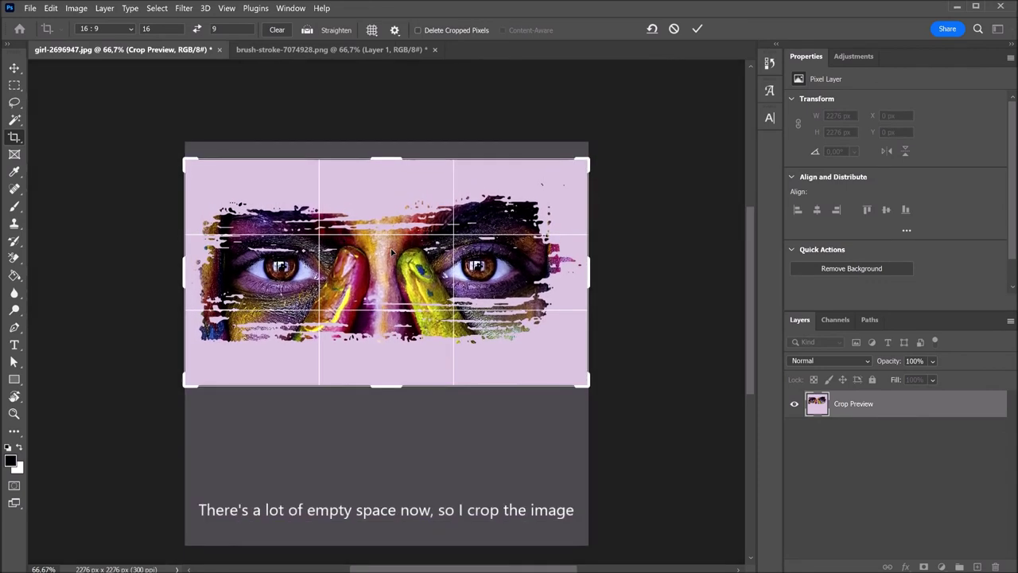
key("Return")
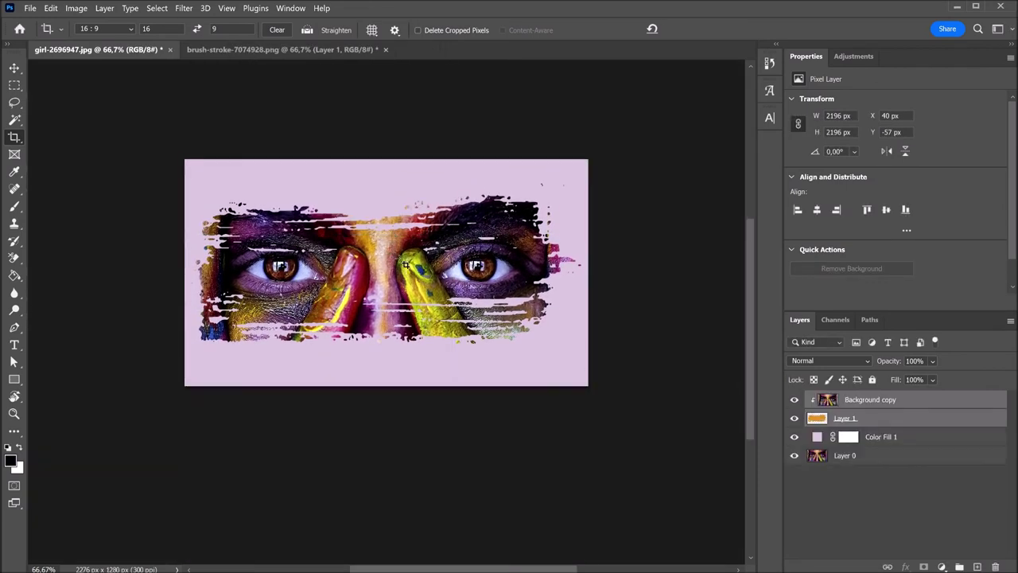
left_click(794, 457, "alt")
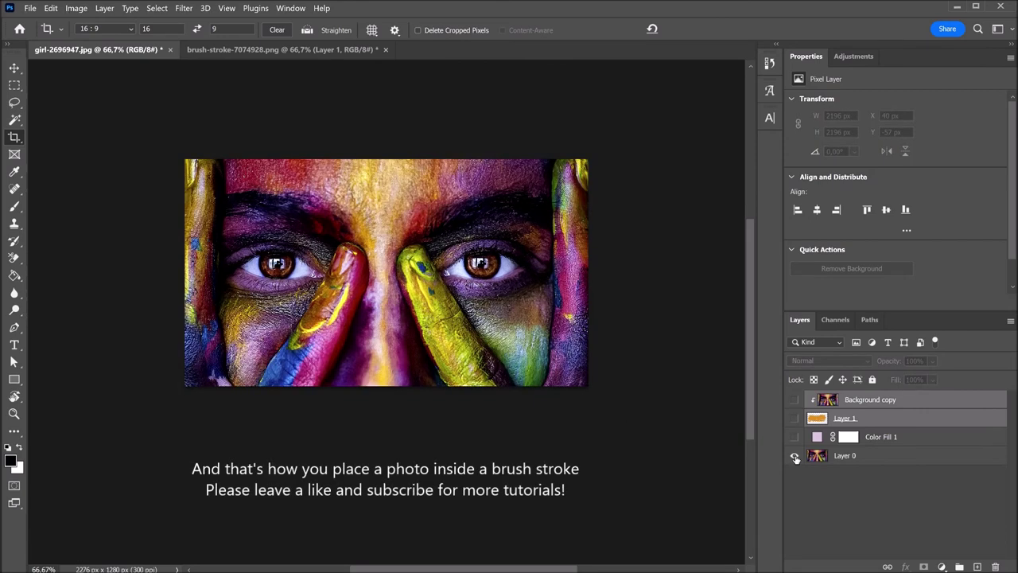
Turn Background copy, Layer 1 and Color Fill 1 back on to show the eyes on lilac.
left_click(795, 456, "alt")
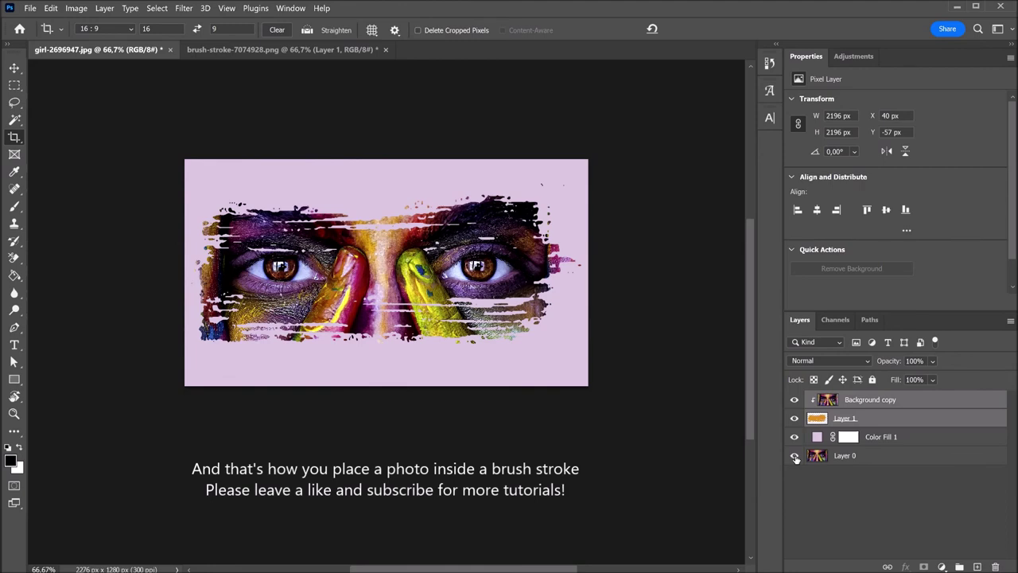